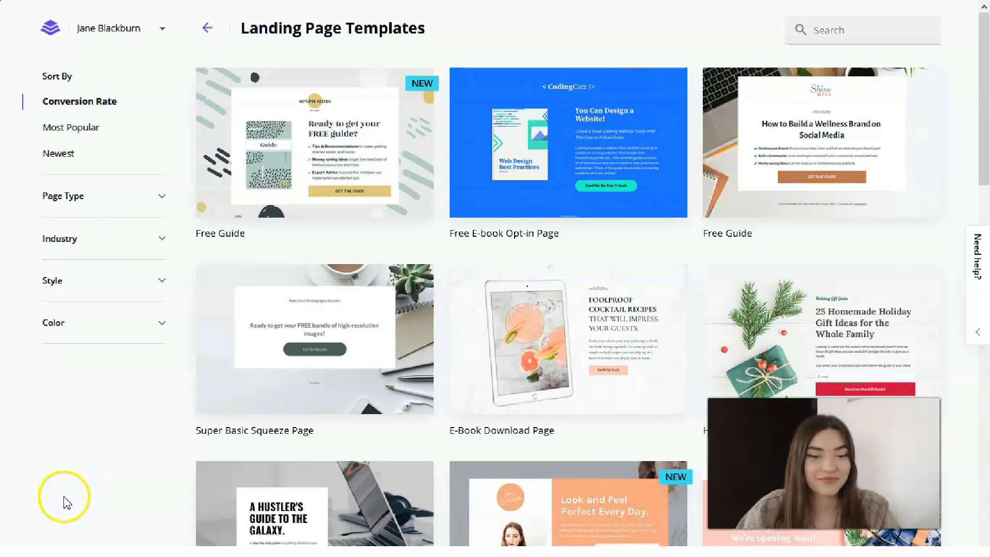
- Browse the landing page templates sorted by conversion rate to find a suitable design
mouse_move(206, 376)
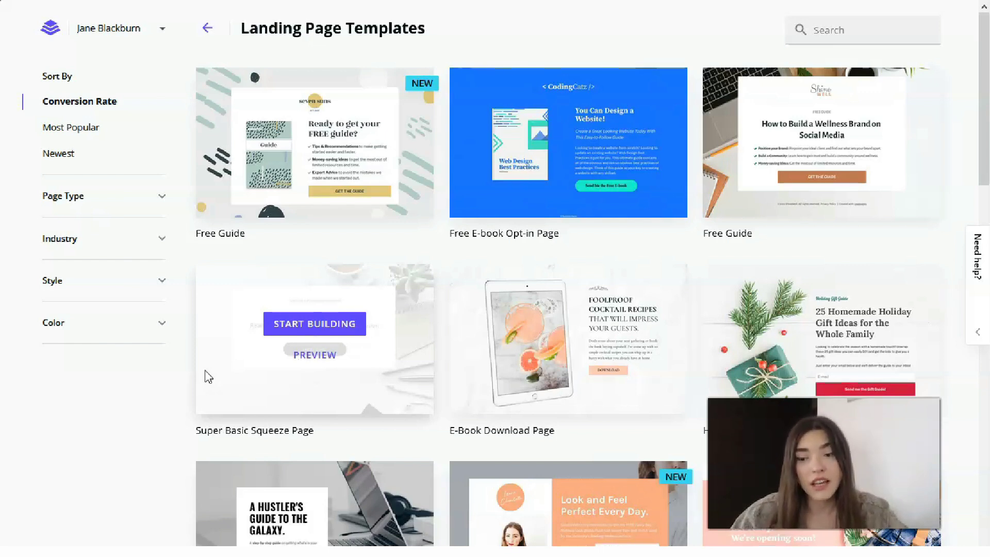
scroll(464, 232, down, 3)
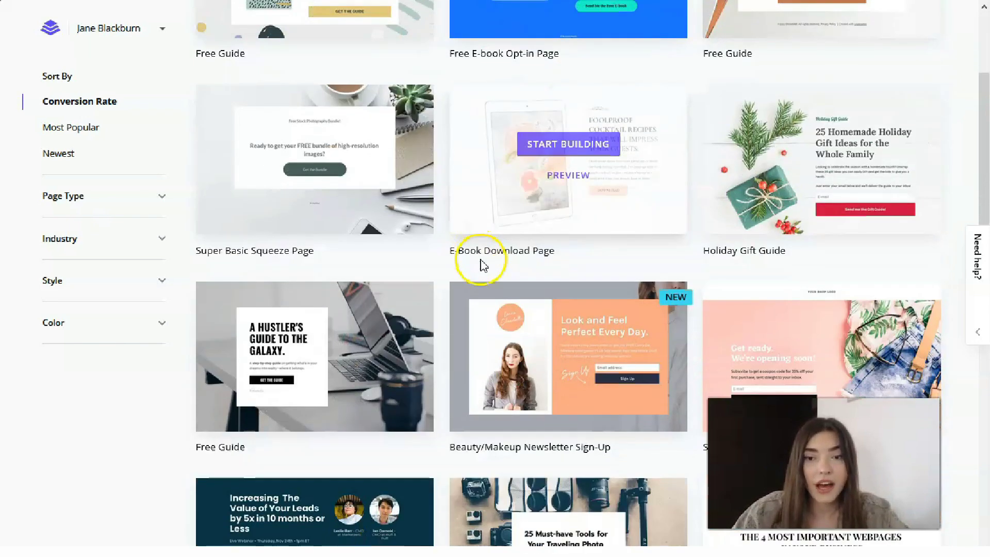
scroll(483, 265, down, 6)
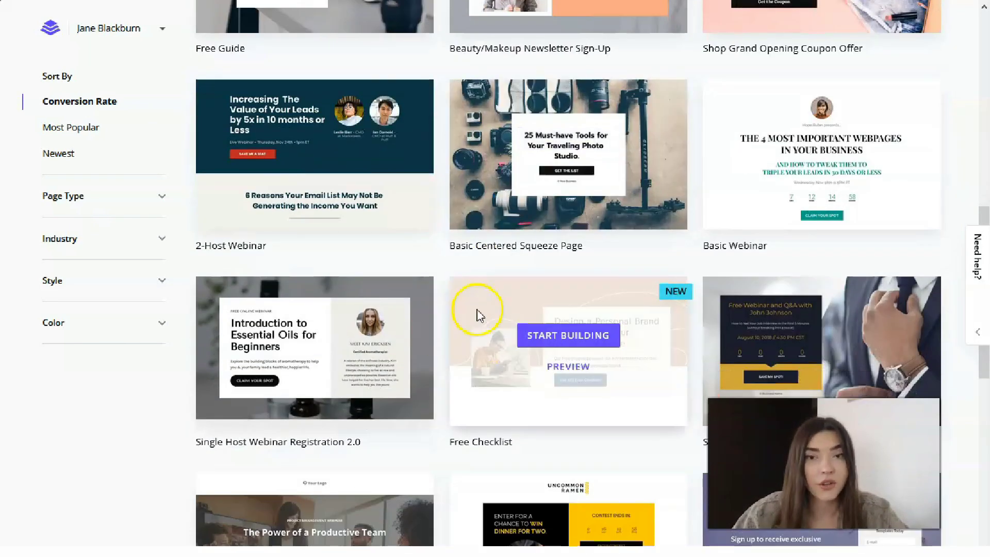
scroll(490, 296, up, 1)
scroll(490, 296, down, 6)
scroll(502, 301, up, 1)
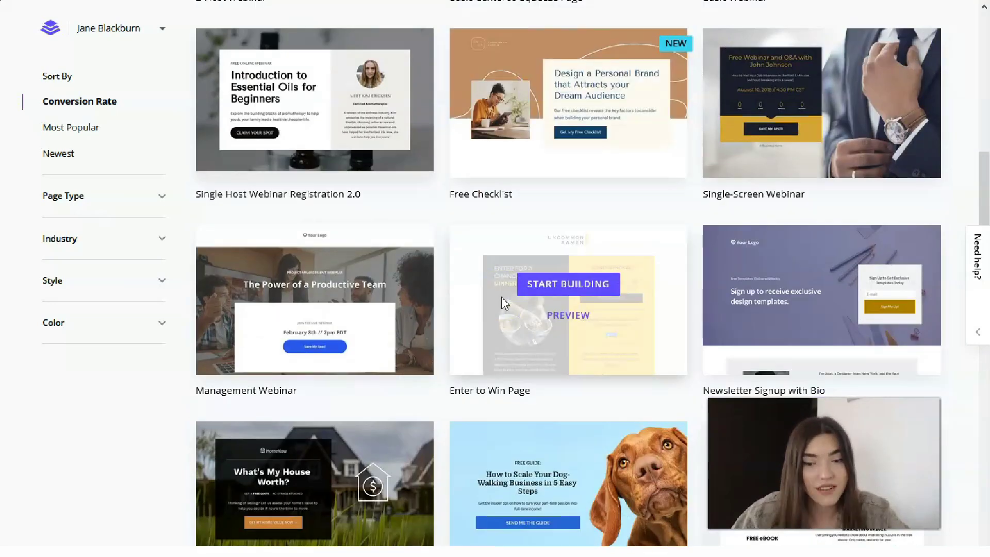
scroll(501, 296, down, 5)
scroll(504, 303, down, 3)
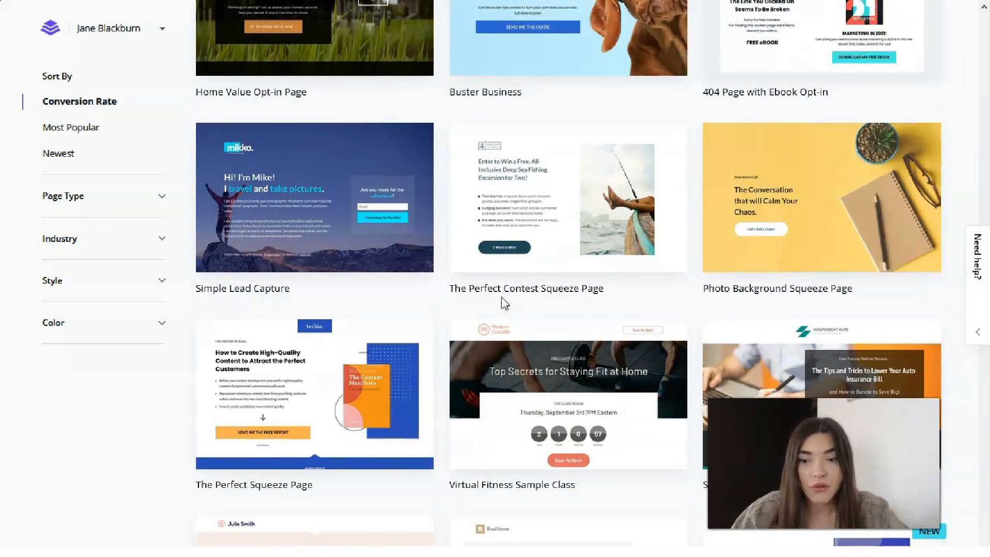
scroll(504, 303, down, 2)
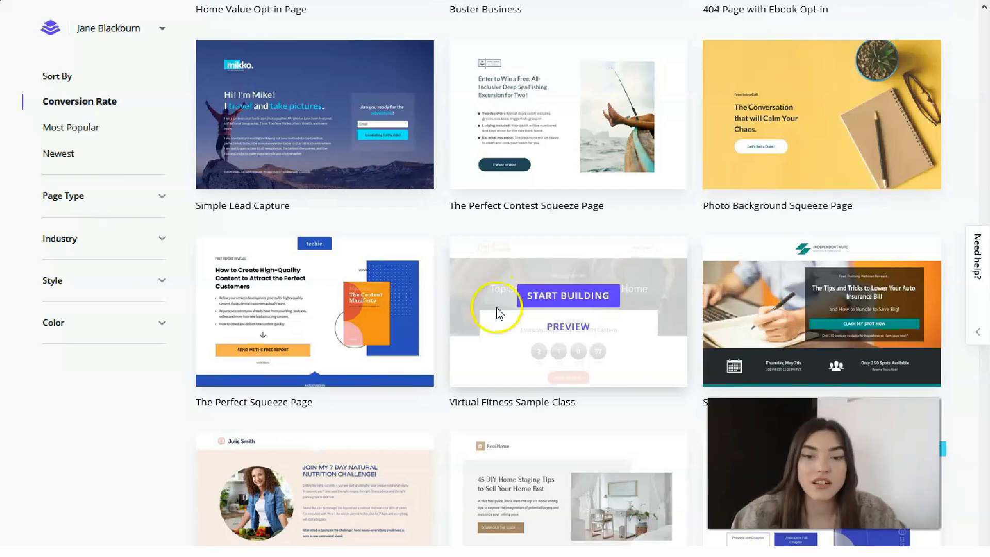
scroll(547, 258, down, 8)
scroll(554, 255, down, 5)
scroll(556, 263, down, 2)
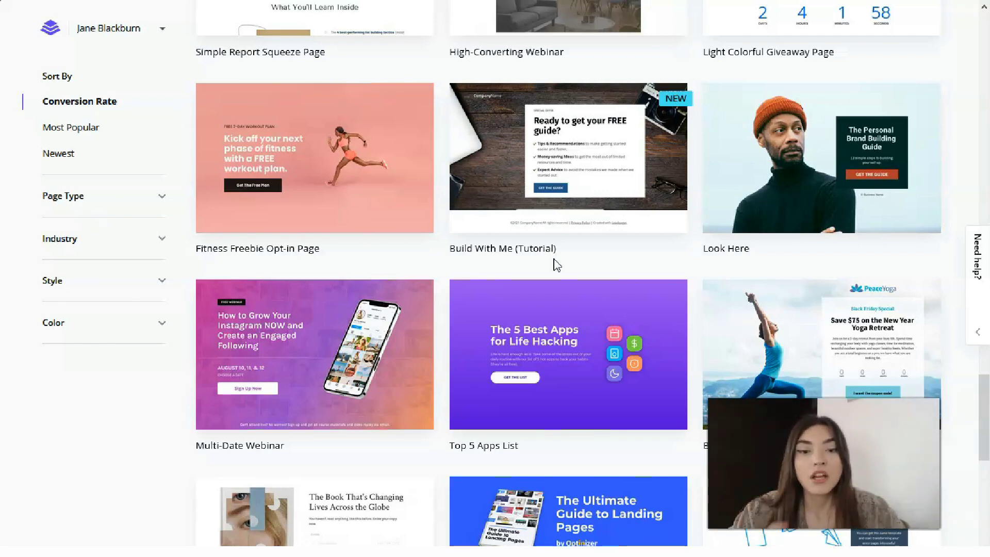
scroll(552, 309, down, 2)
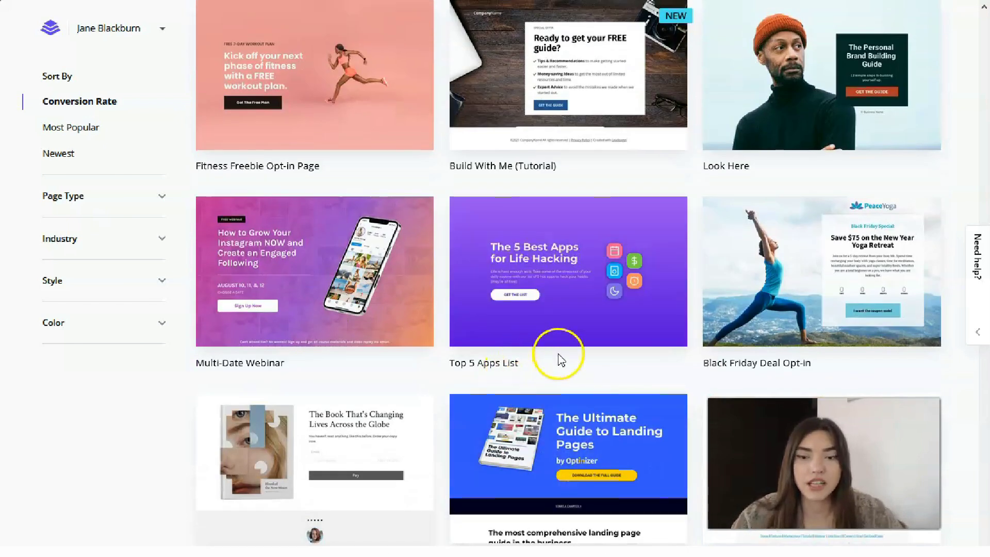
- Preview the Top 5 Apps List template and examine its desktop layout from the headline to the footer
click(562, 288)
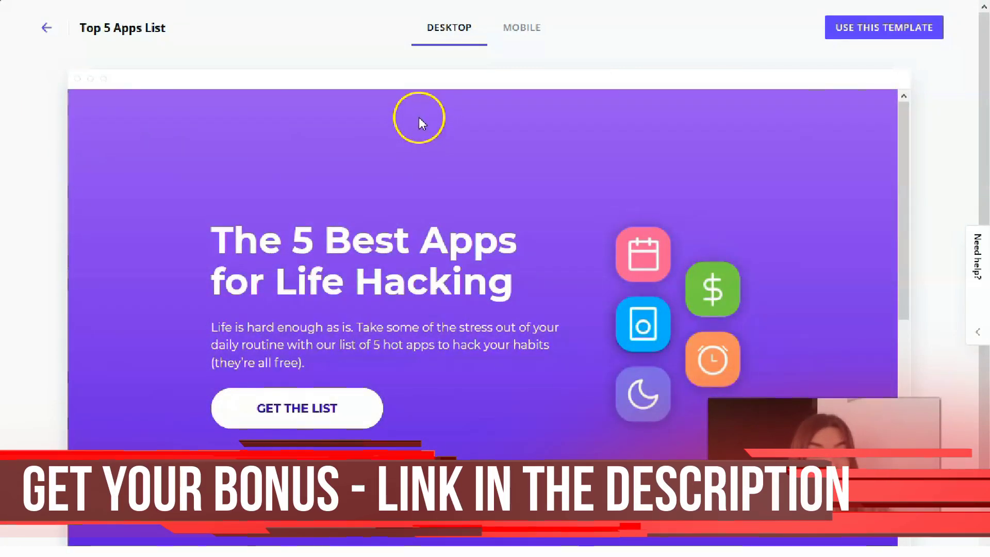
scroll(422, 168, down, 8)
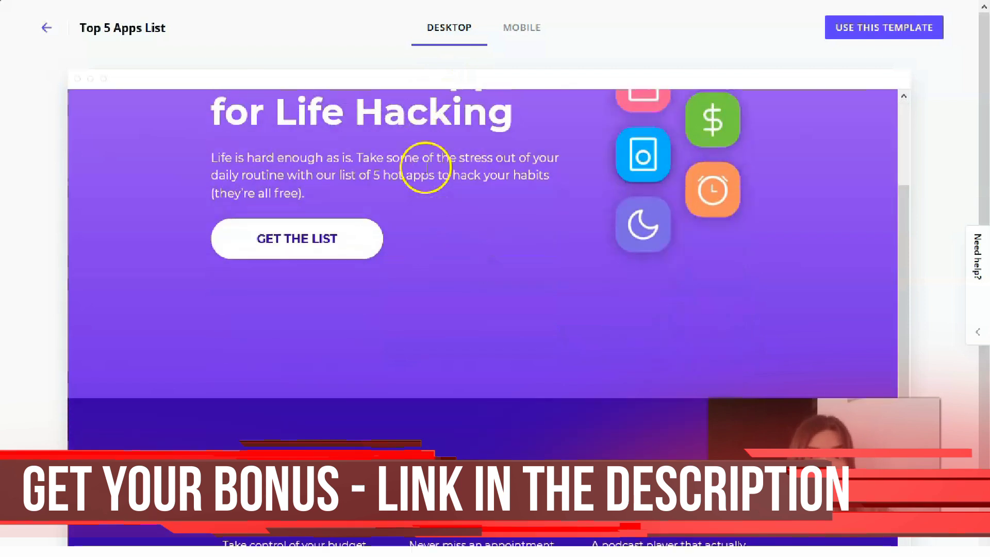
scroll(426, 169, down, 2)
scroll(426, 170, up, 10)
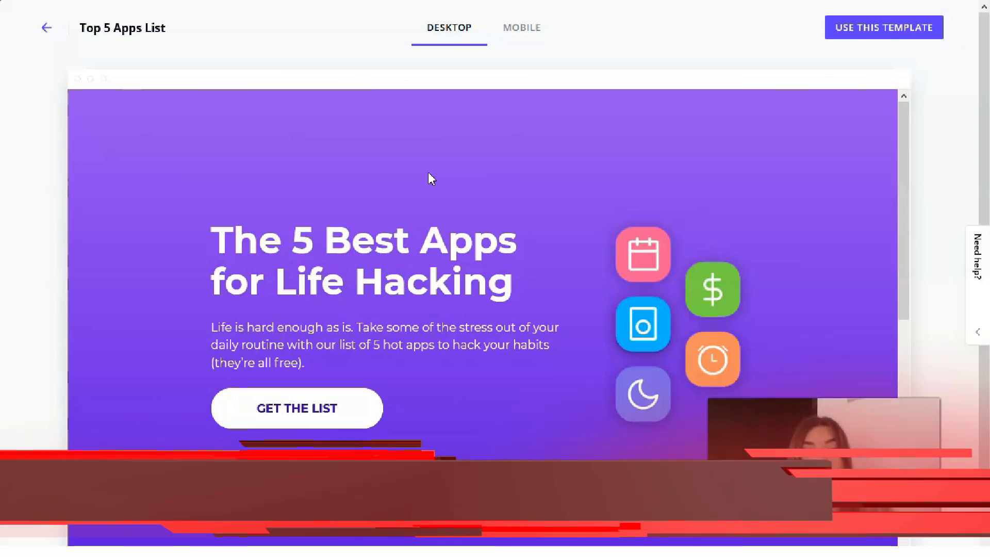
scroll(394, 213, down, 2)
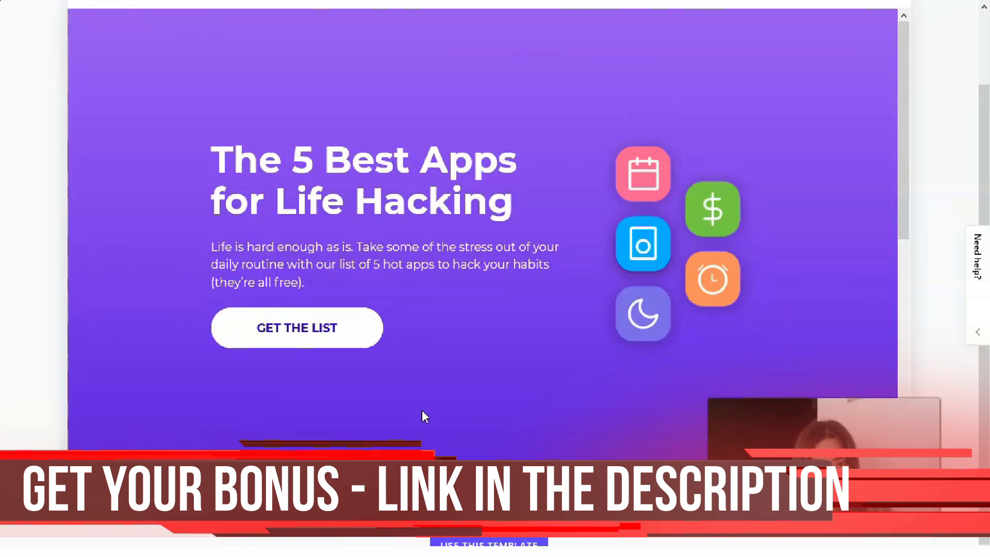
scroll(422, 409, up, 2)
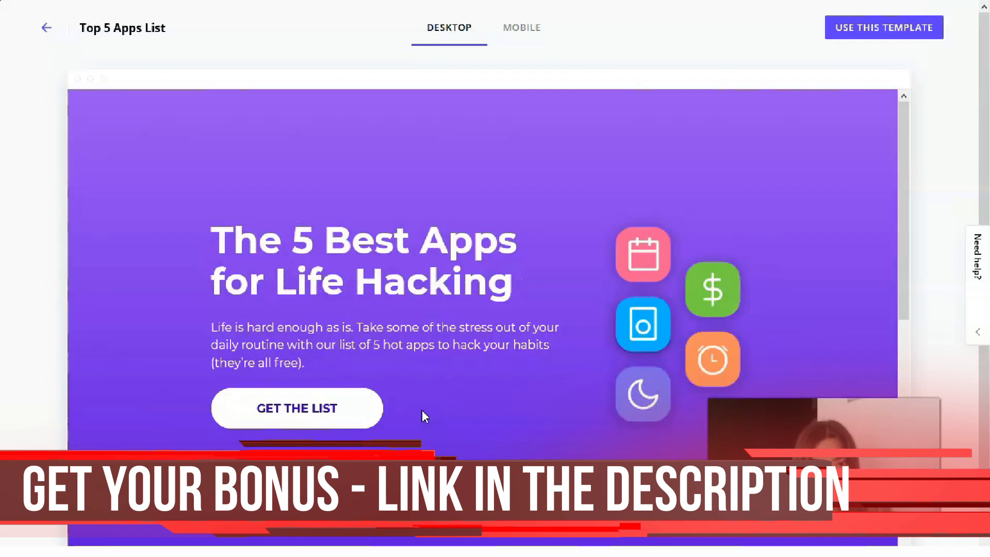
scroll(422, 411, down, 10)
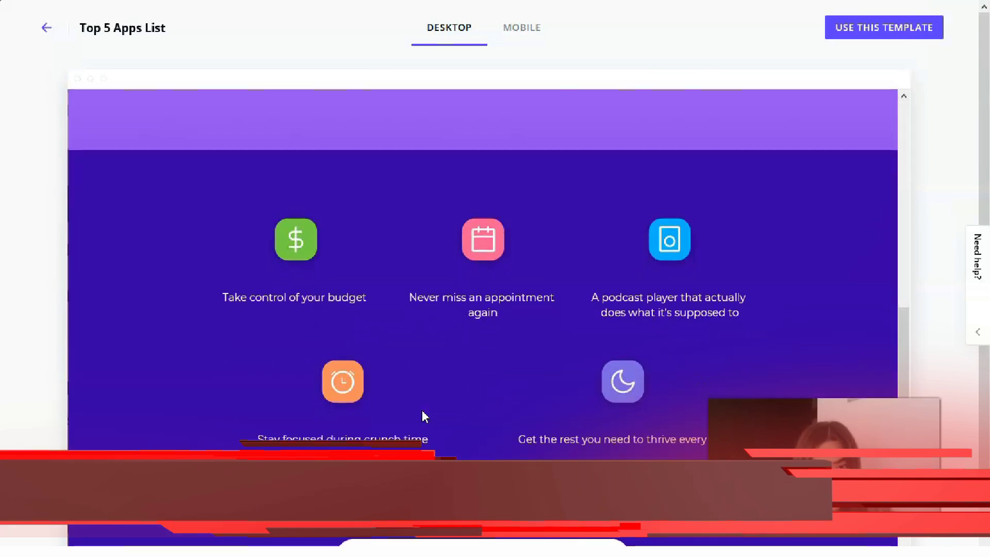
scroll(424, 415, up, 8)
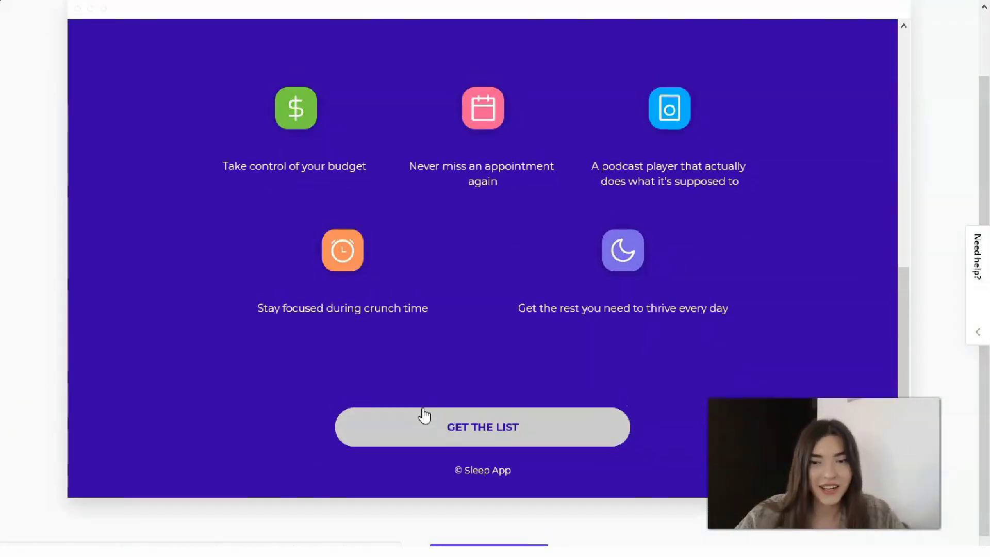
click(425, 362)
scroll(417, 320, up, 3)
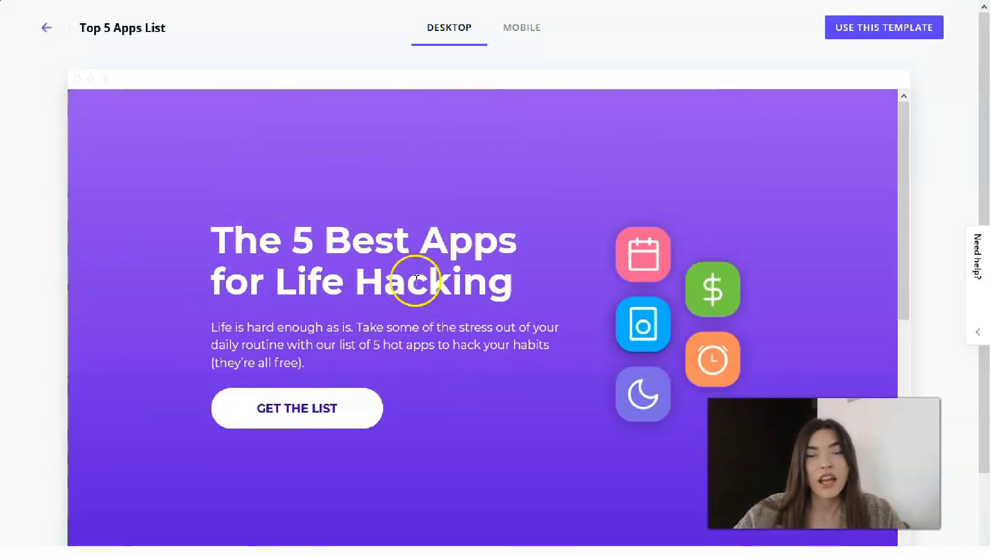
- Switch the Top 5 Apps List preview to the mobile version and look through its whole layout
click(531, 30)
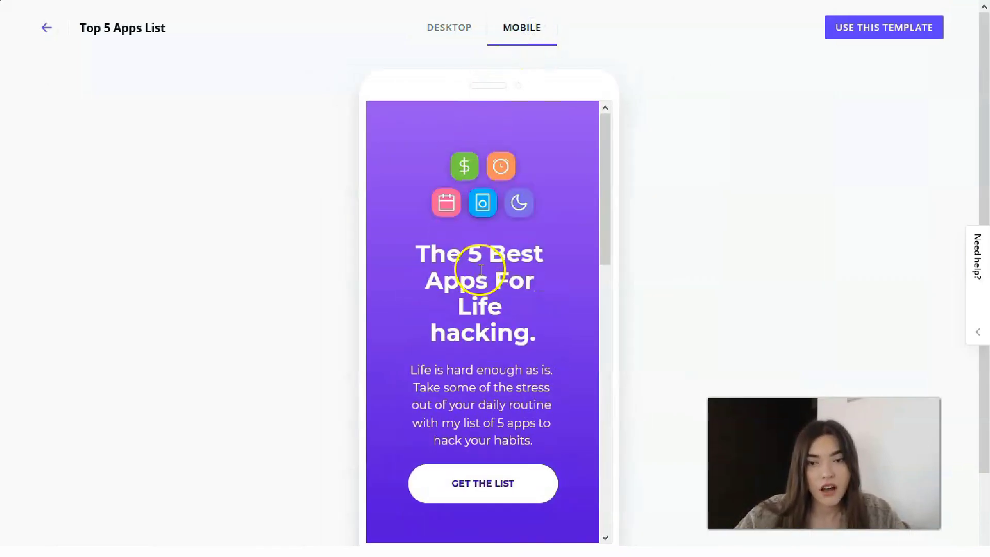
scroll(482, 274, down, 10)
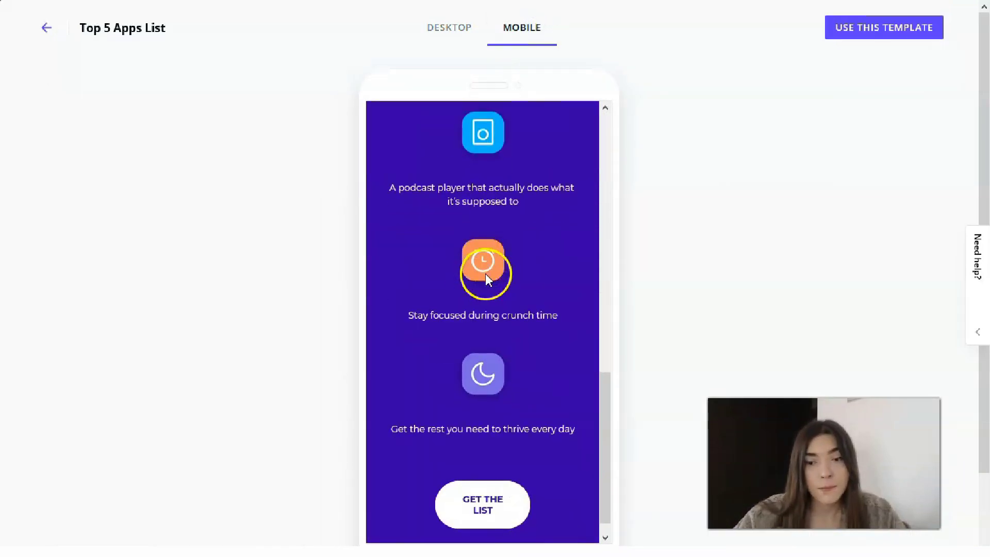
scroll(483, 278, up, 10)
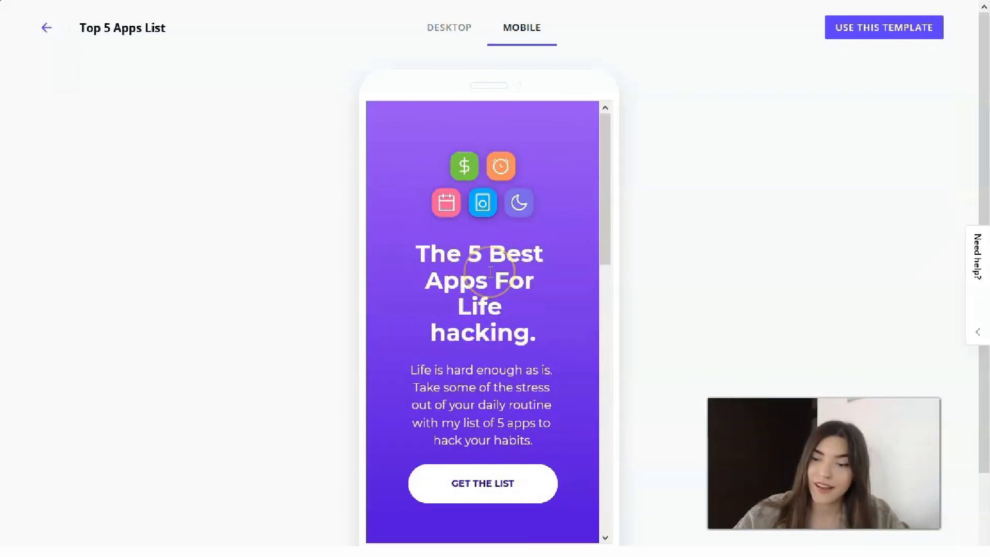
- Create a page from the Top 5 Apps List template and name it "5 Apps for your smartphone"
click(855, 34)
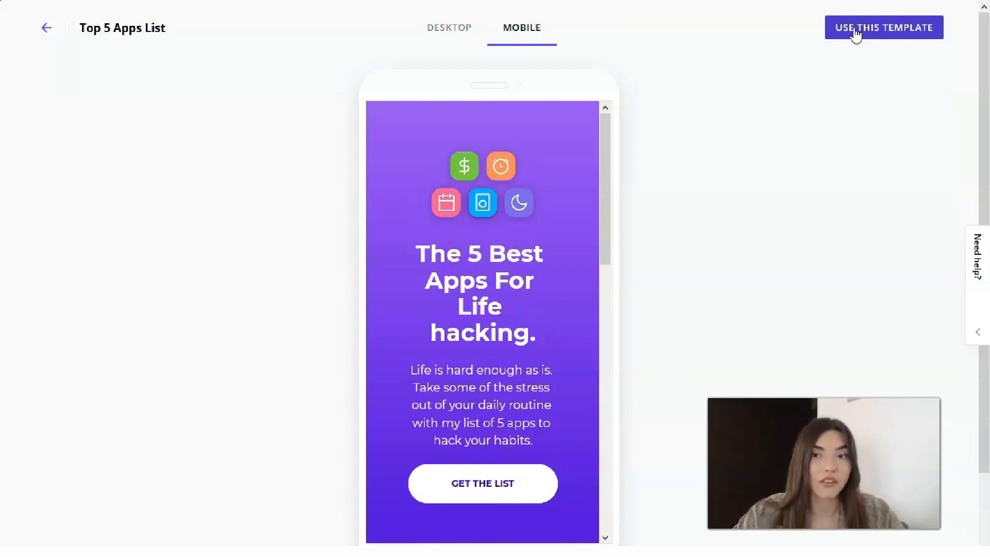
click(855, 35)
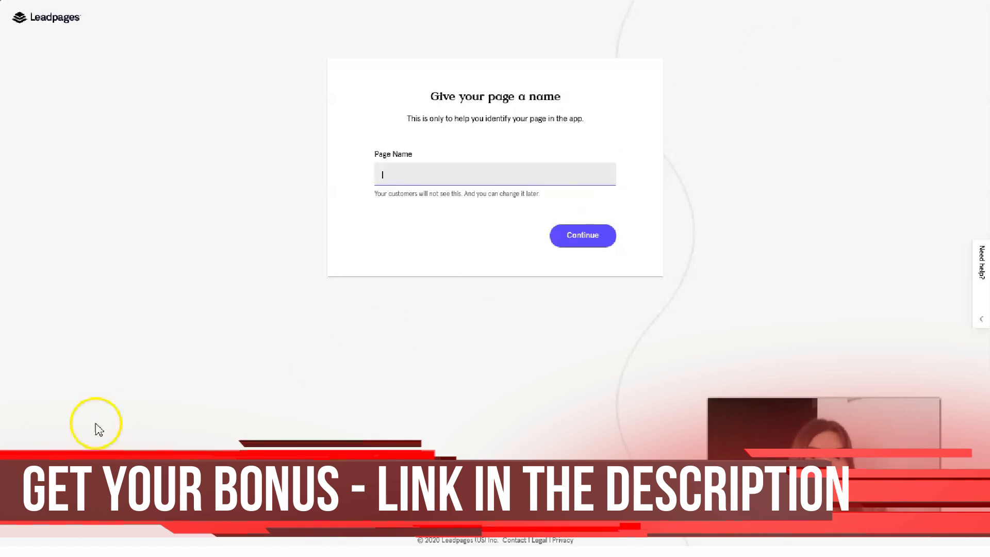
click(25, 534)
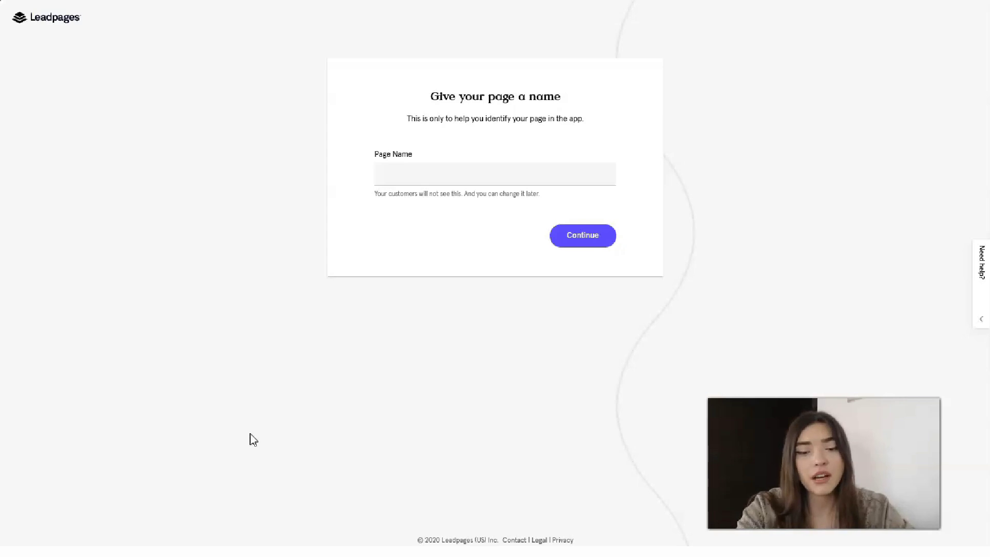
click(425, 184)
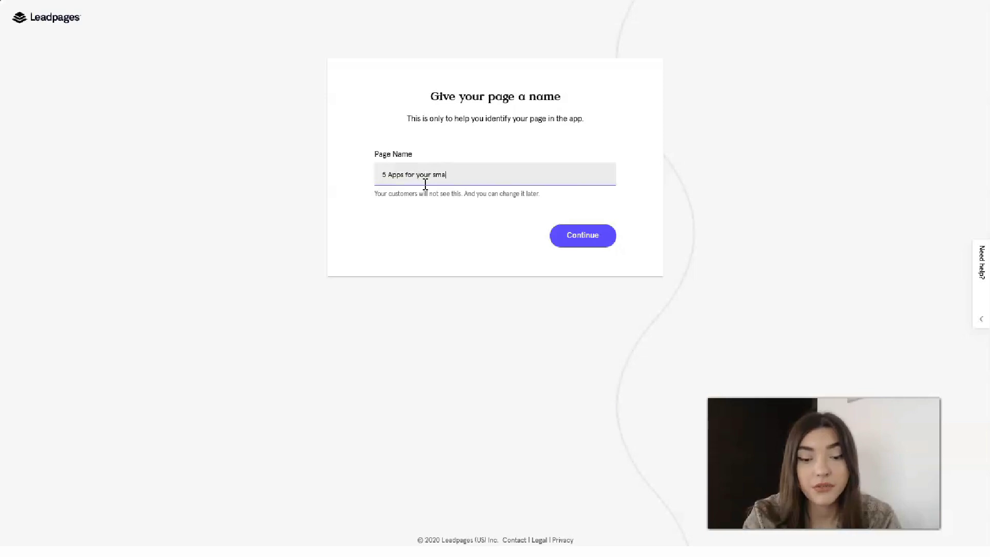
text(tphone)
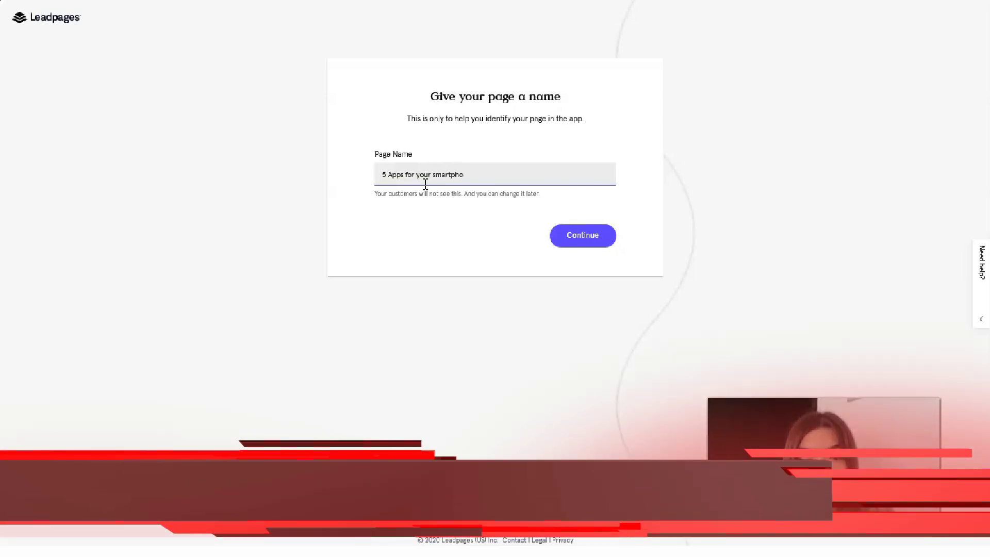
click(582, 235)
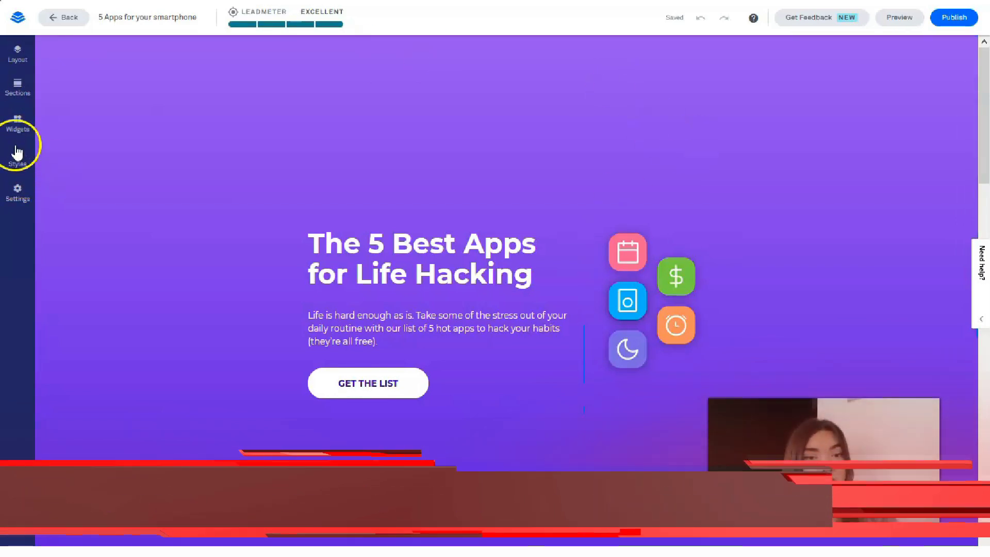
- View the page's layout outline, and show the ready-made section designs of the Call to Action type
click(15, 57)
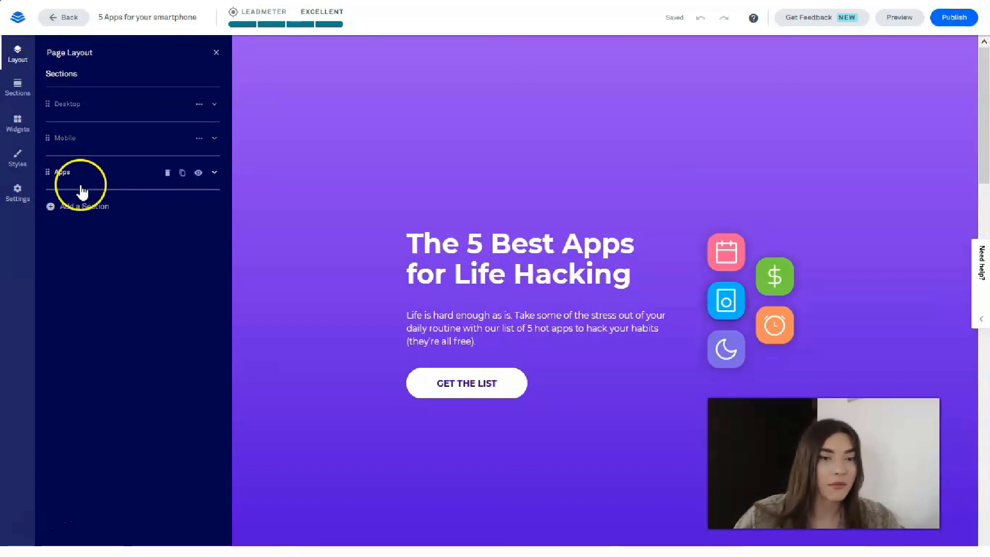
click(17, 90)
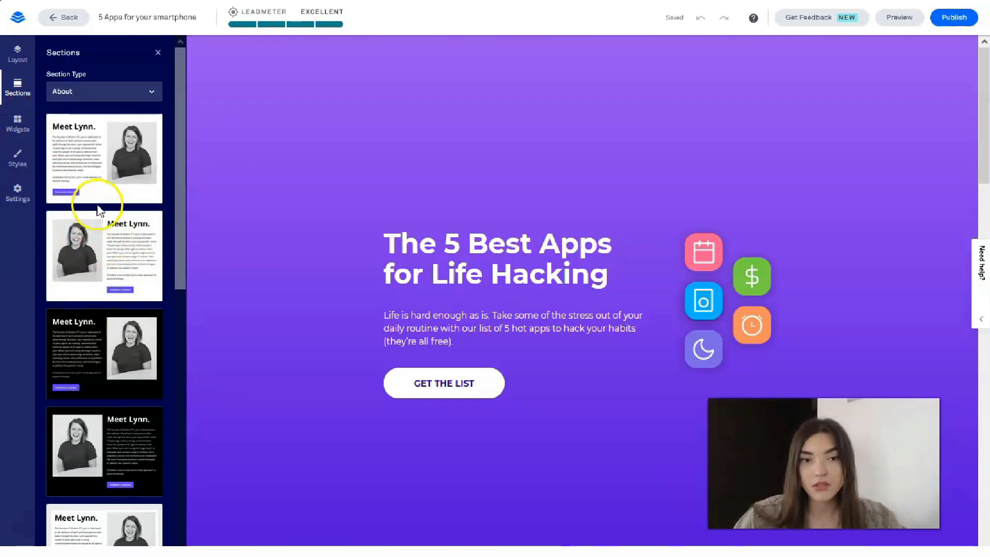
click(142, 96)
click(103, 137)
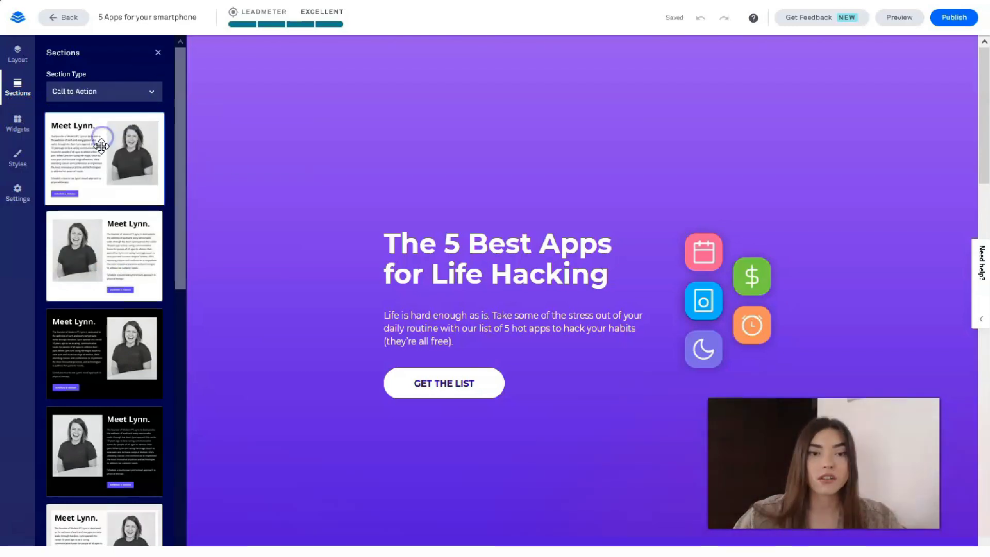
- Look through the page's desktop, mobile and apps sections in the editor
scroll(471, 309, down, 5)
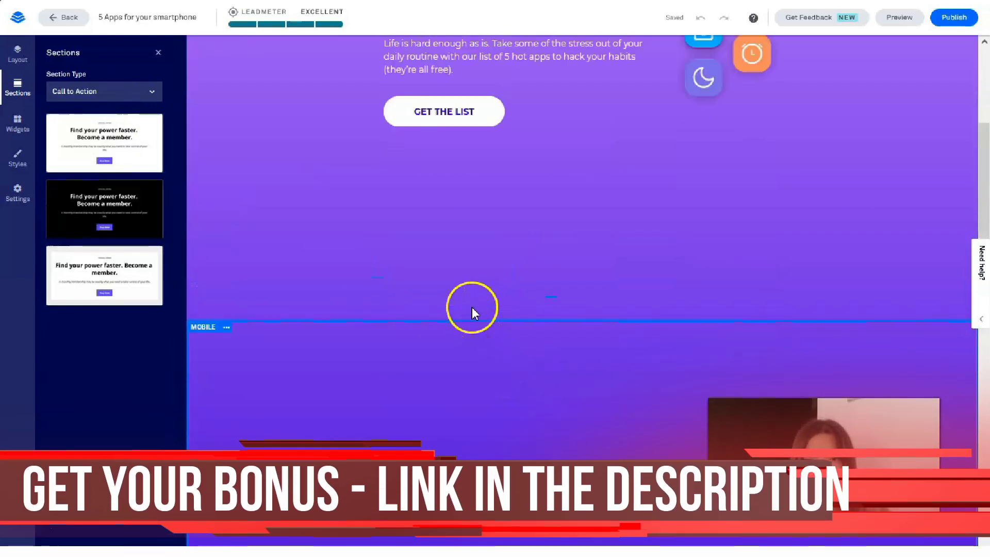
scroll(474, 312, up, 5)
scroll(453, 371, down, 15)
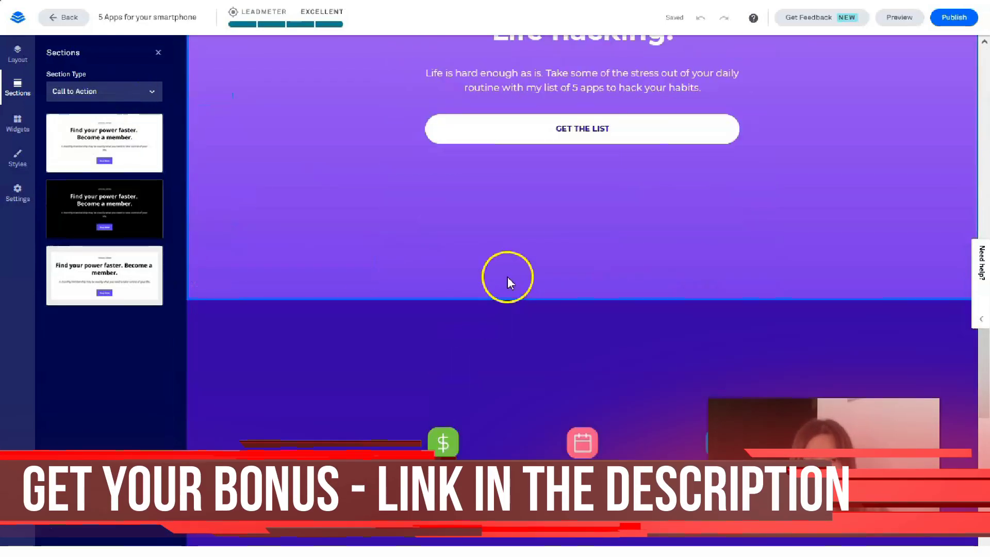
scroll(490, 248, down, 8)
scroll(527, 255, up, 6)
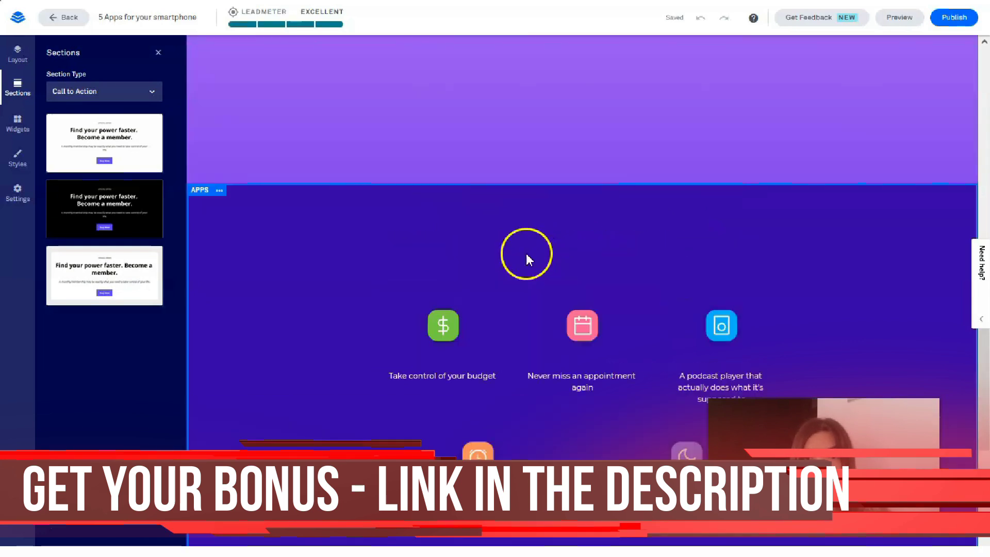
scroll(523, 250, up, 8)
scroll(523, 250, down, 4)
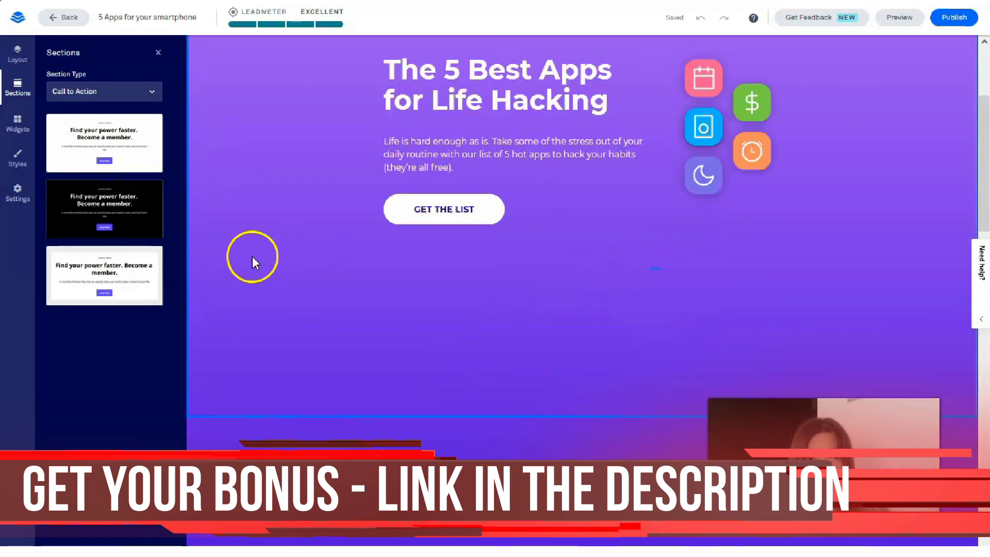
- Show the ready-made section designs of the Contact Us, FAQs and Features/Services types in turn
click(152, 91)
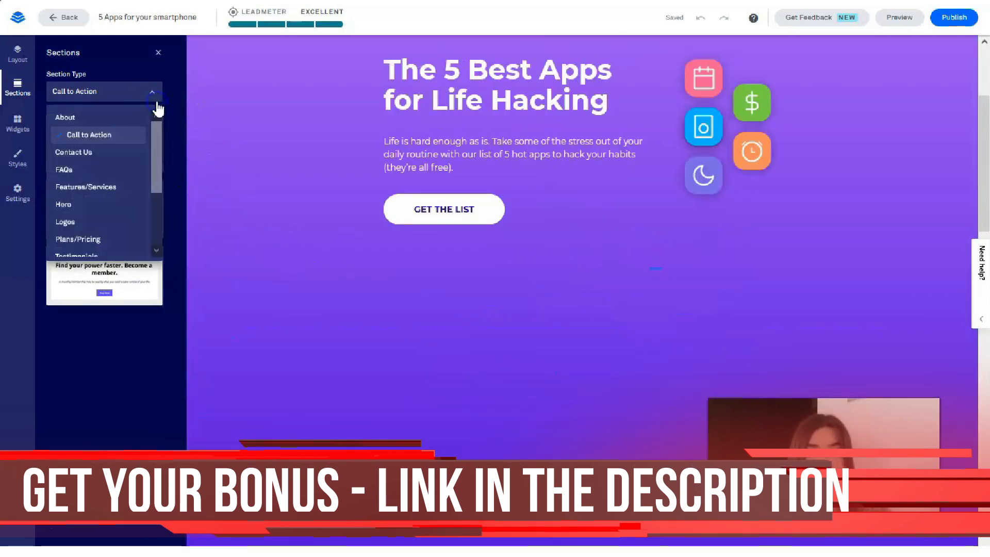
click(112, 153)
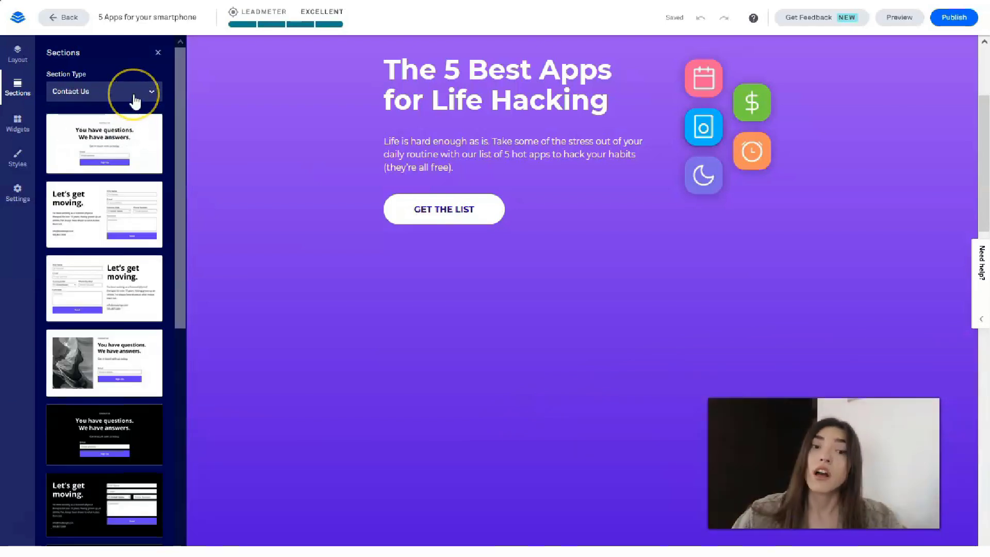
click(136, 98)
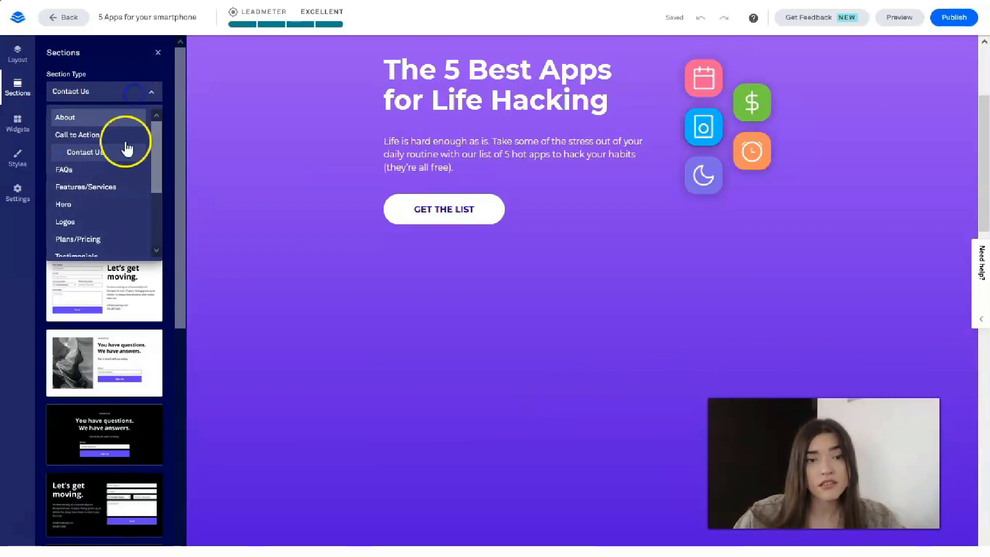
click(116, 173)
click(112, 99)
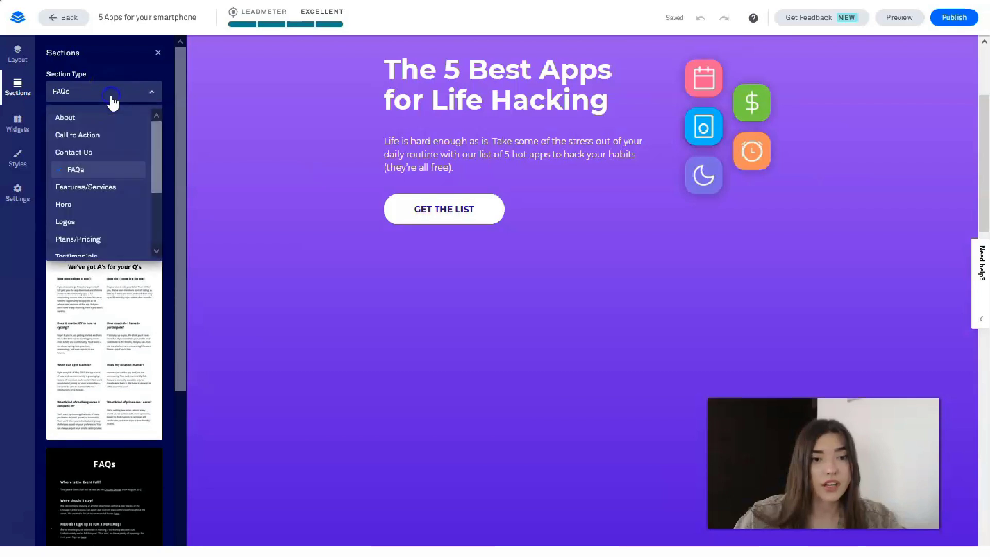
click(108, 187)
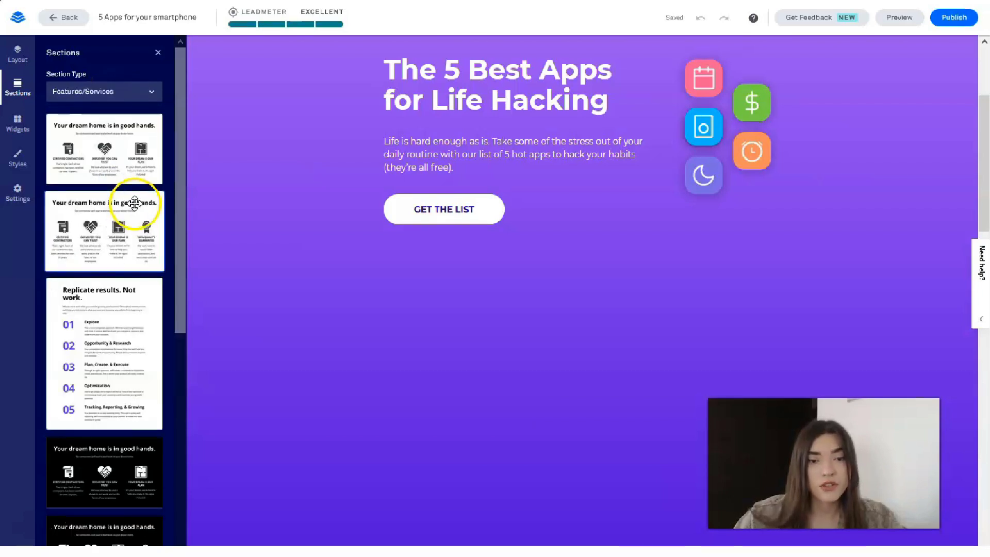
- Try to add the white three-column "Your dream home is in good hands." section design to the page
scroll(135, 203, down, 5)
scroll(135, 203, up, 5)
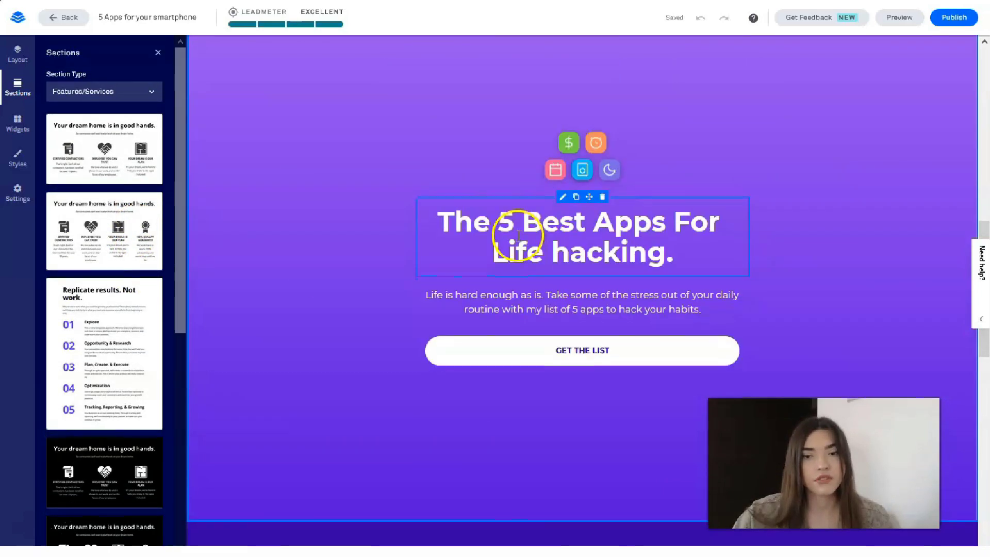
scroll(516, 235, down, 5)
scroll(516, 239, up, 7)
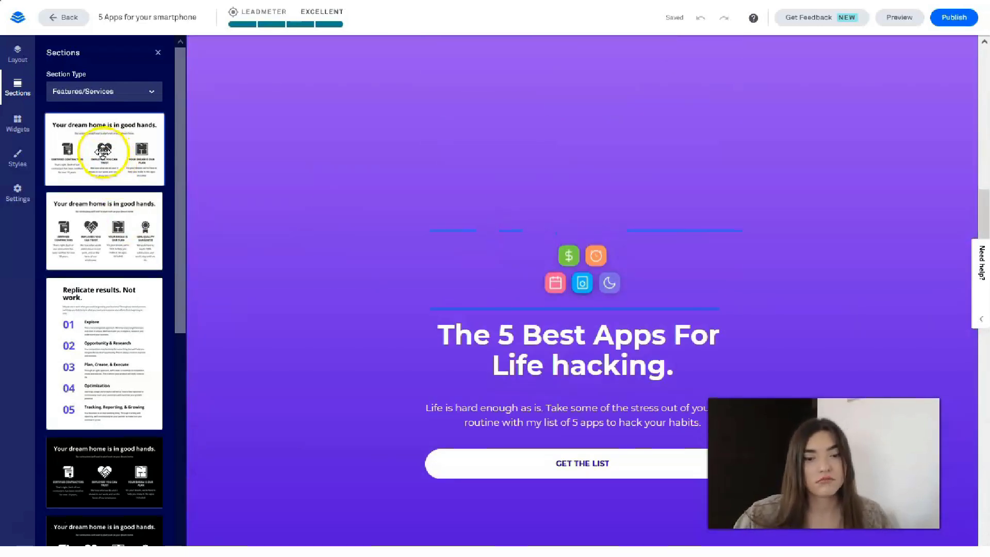
drag(100, 178, 596, 389)
- Examine the whole page from the desktop section down to the footer, including the app icons and GET THE LIST buttons
scroll(595, 381, down, 8)
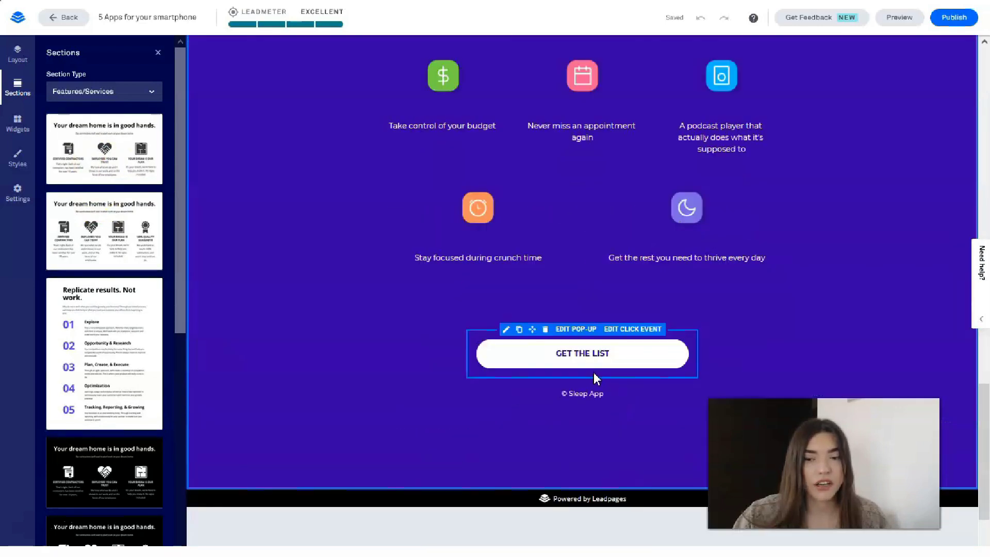
click(576, 364)
click(459, 290)
scroll(456, 286, up, 9)
scroll(456, 289, down, 10)
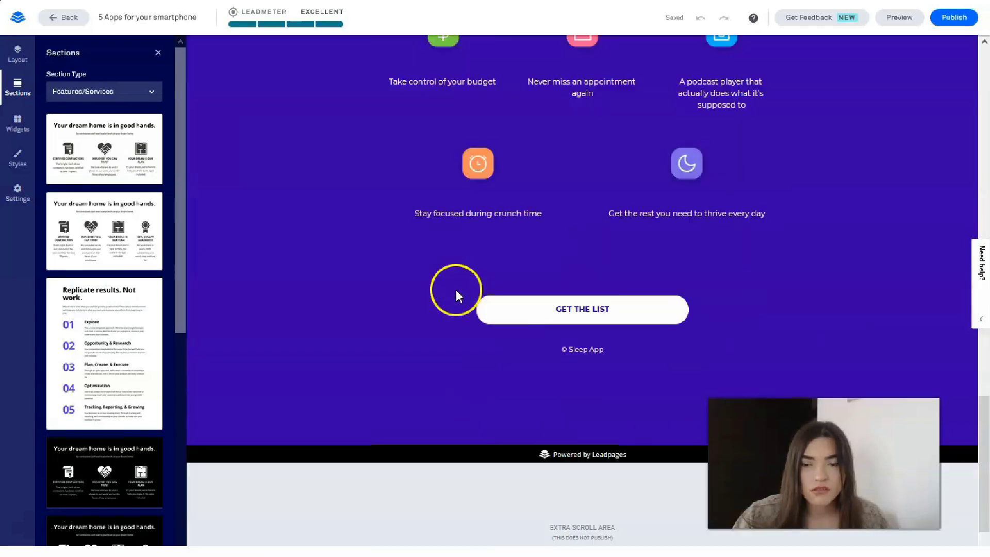
scroll(456, 293, up, 10)
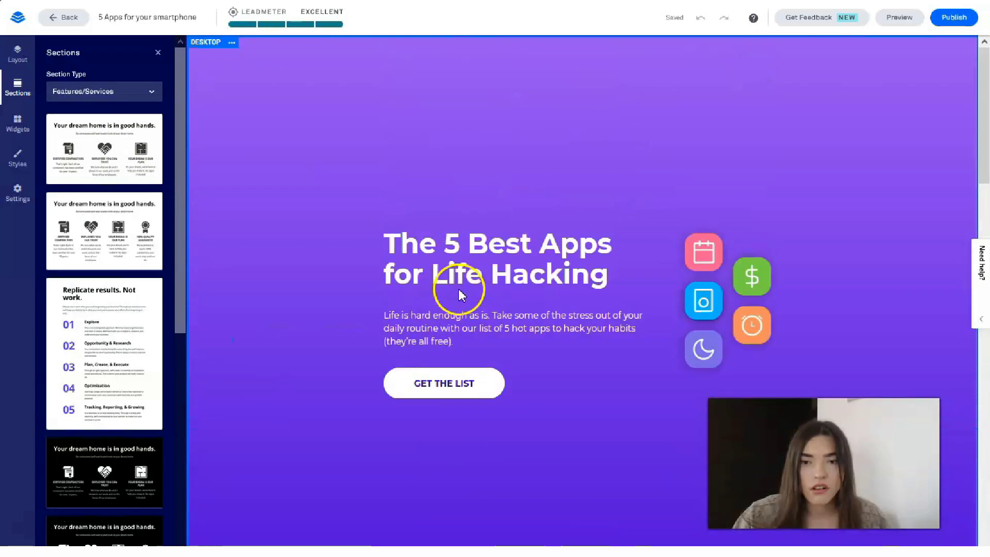
scroll(460, 291, down, 8)
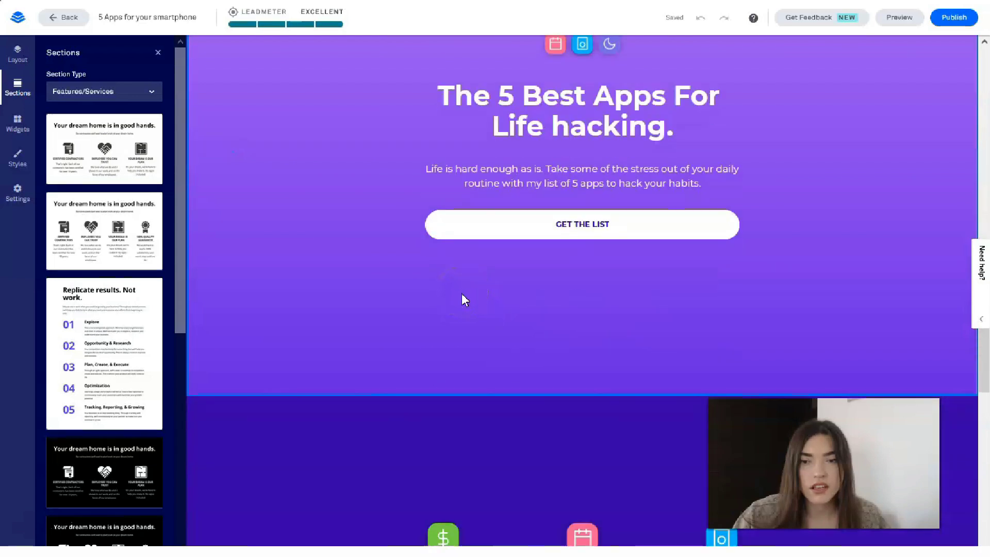
scroll(464, 295, up, 10)
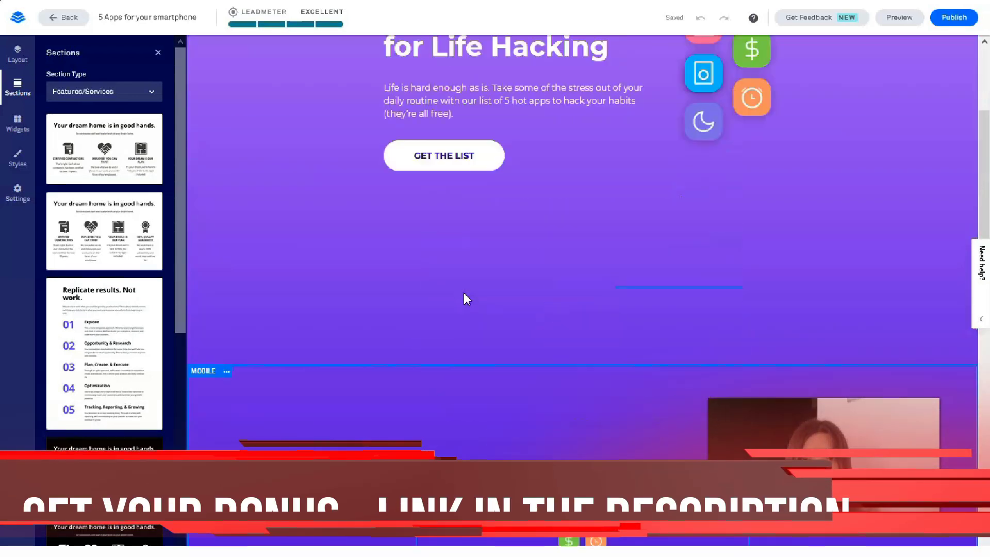
scroll(464, 295, down, 5)
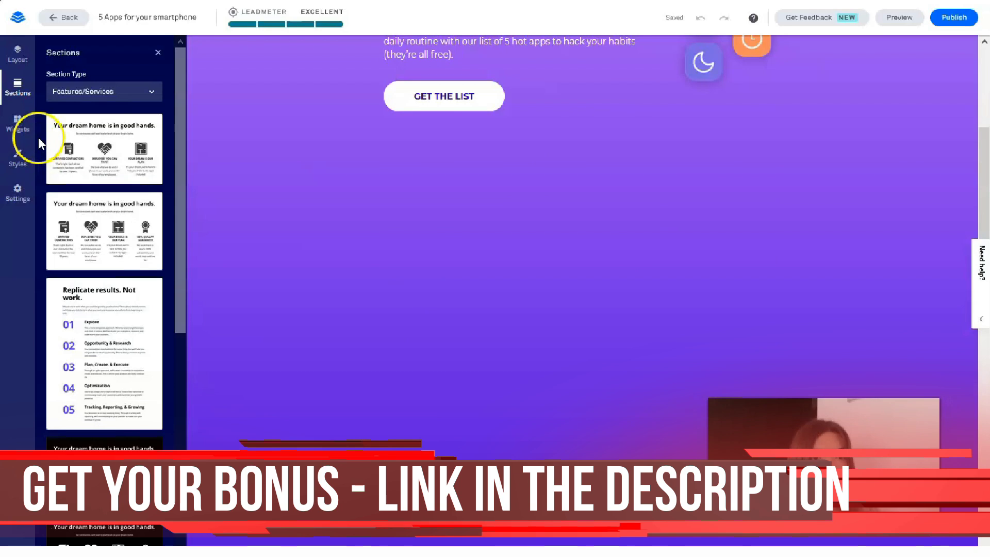
- Show the ready-made section designs of the Hero type
click(19, 126)
click(21, 92)
click(119, 94)
click(113, 207)
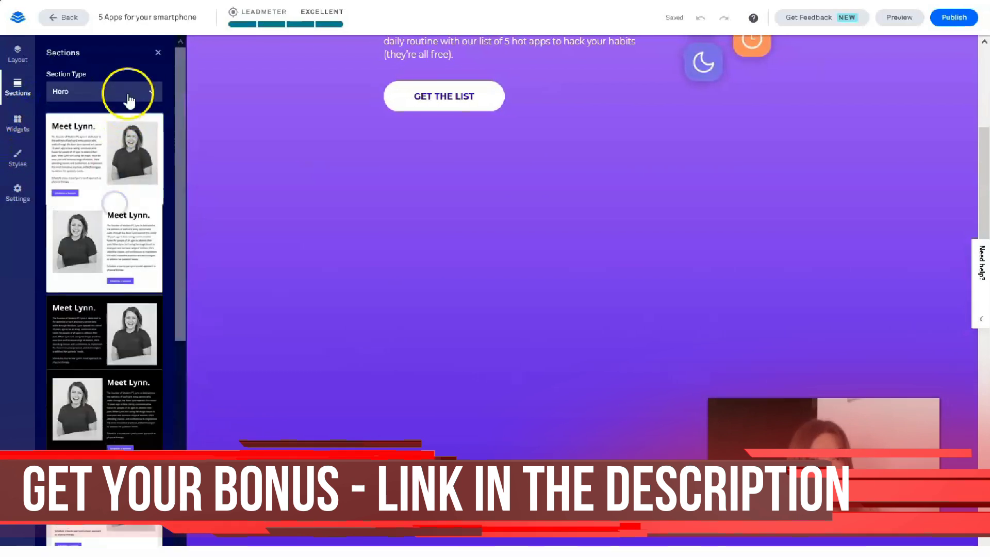